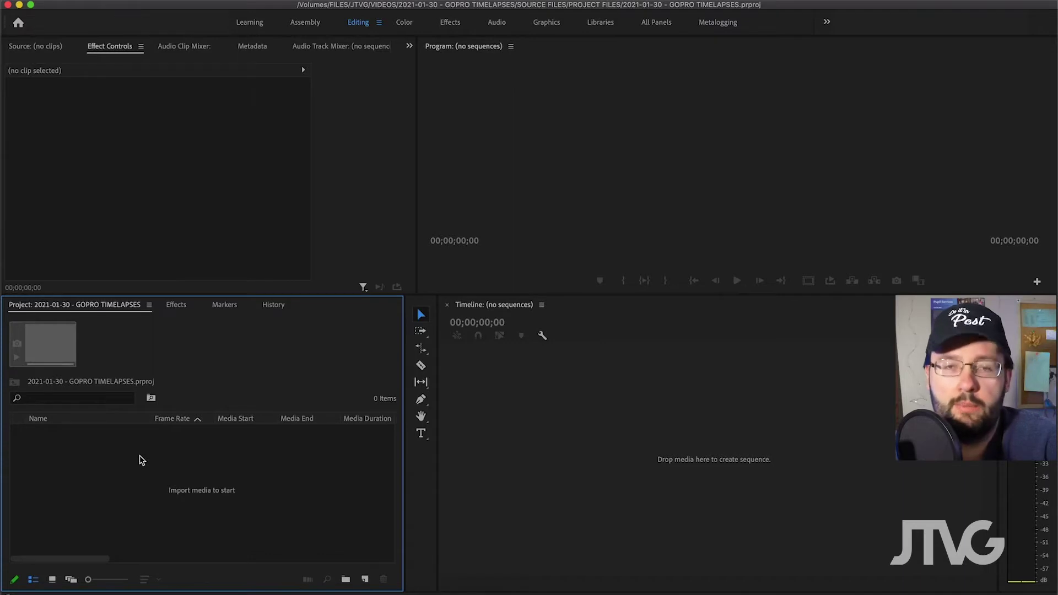
Import the 101GOPRO folder of stills into the project and expand its bin.
double_click(142, 461)
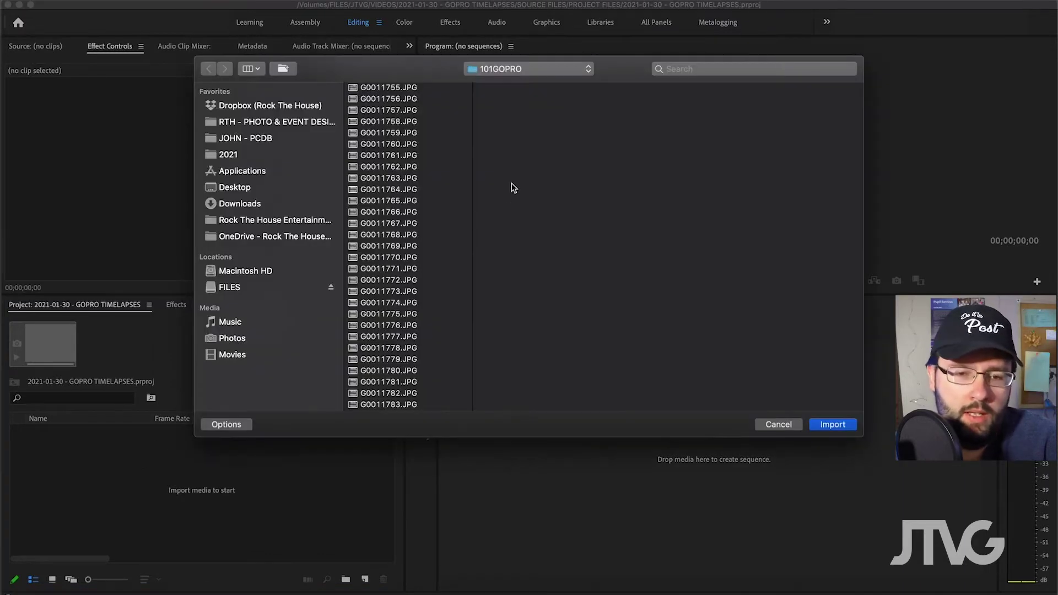
click(825, 424)
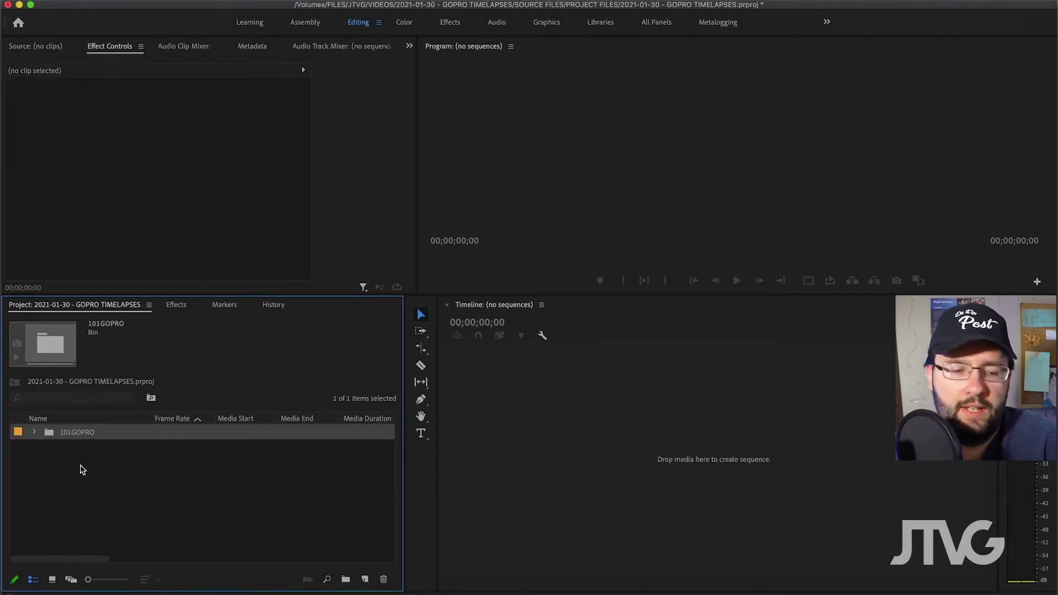
click(34, 432)
Preview stills G0011755 to G0011757, then select all stills through G0011885.JPG.
click(65, 451)
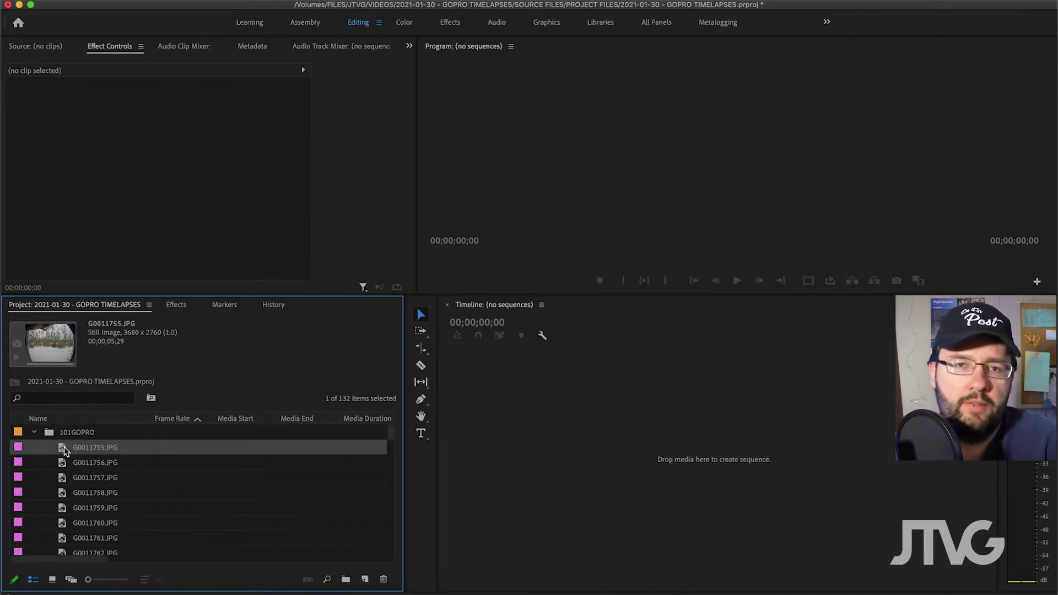
double_click(64, 451)
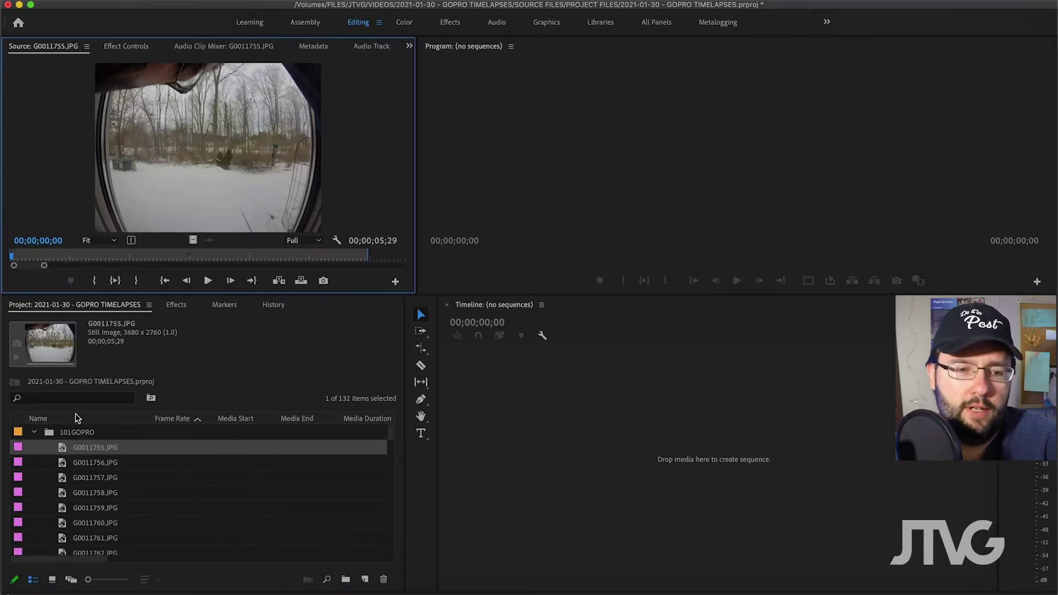
double_click(63, 464)
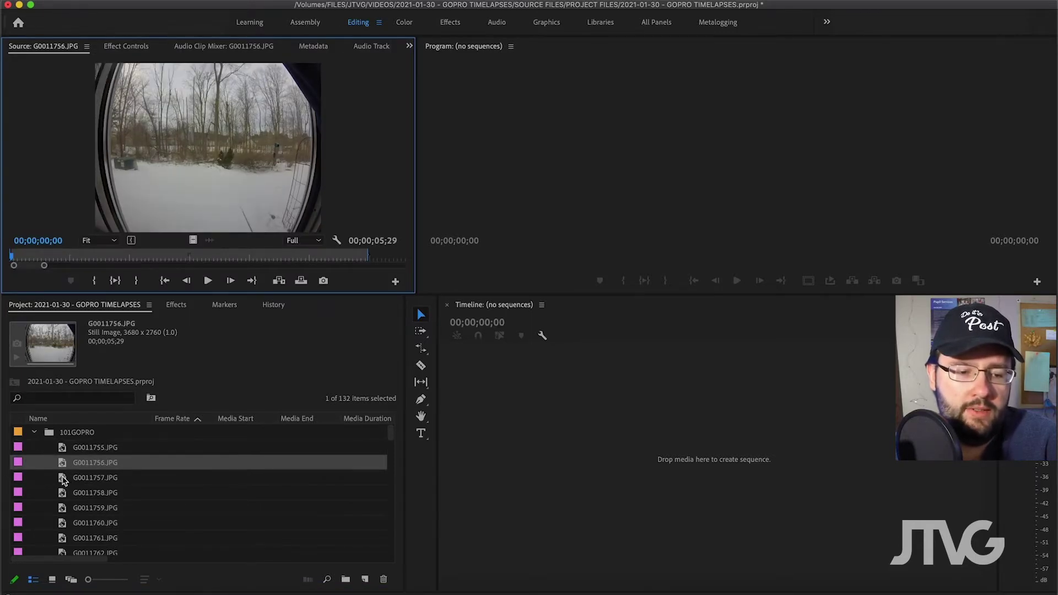
double_click(63, 479)
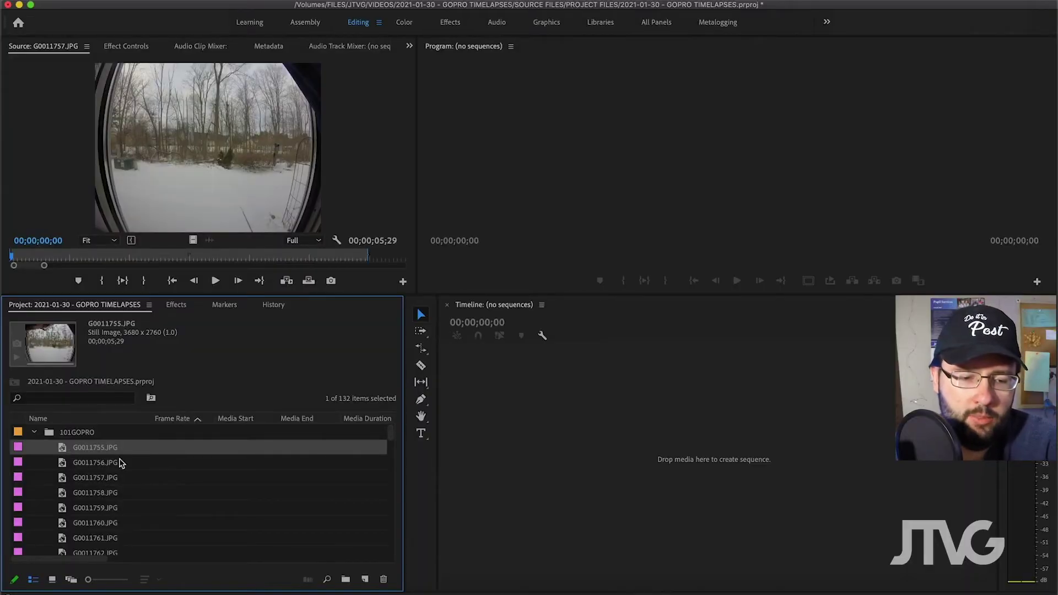
scroll(111, 460, down, 20)
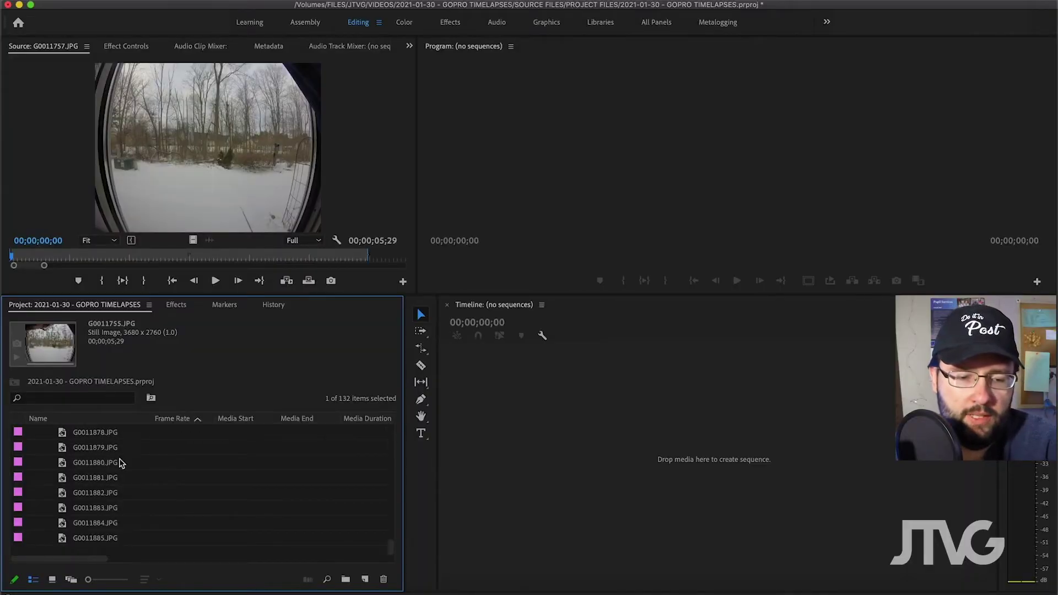
shift+click(62, 542)
Create sequence G0011885 from the selected stills and select all its clips on V1.
drag(63, 525, 561, 413)
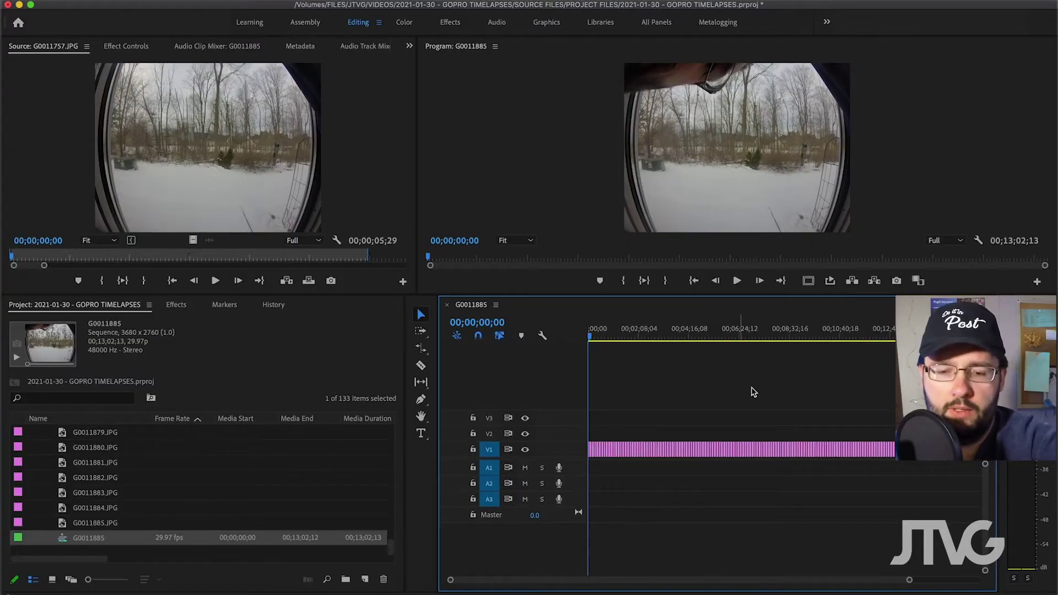
drag(910, 434, 573, 490)
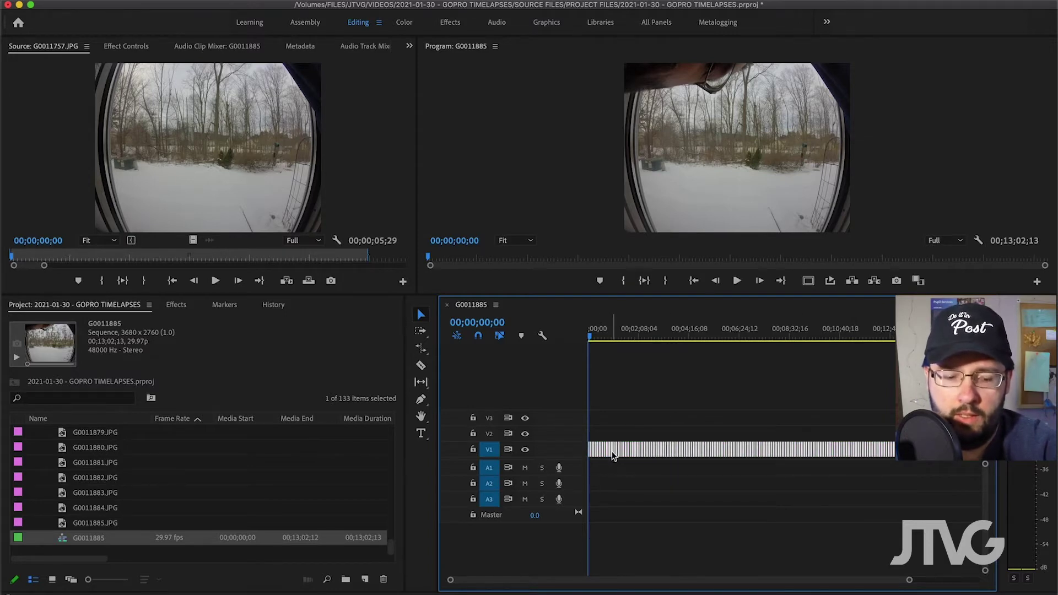
Give the selected stills a one-frame duration with Ripple Edit in Speed/Duration.
right_click(613, 455)
click(657, 393)
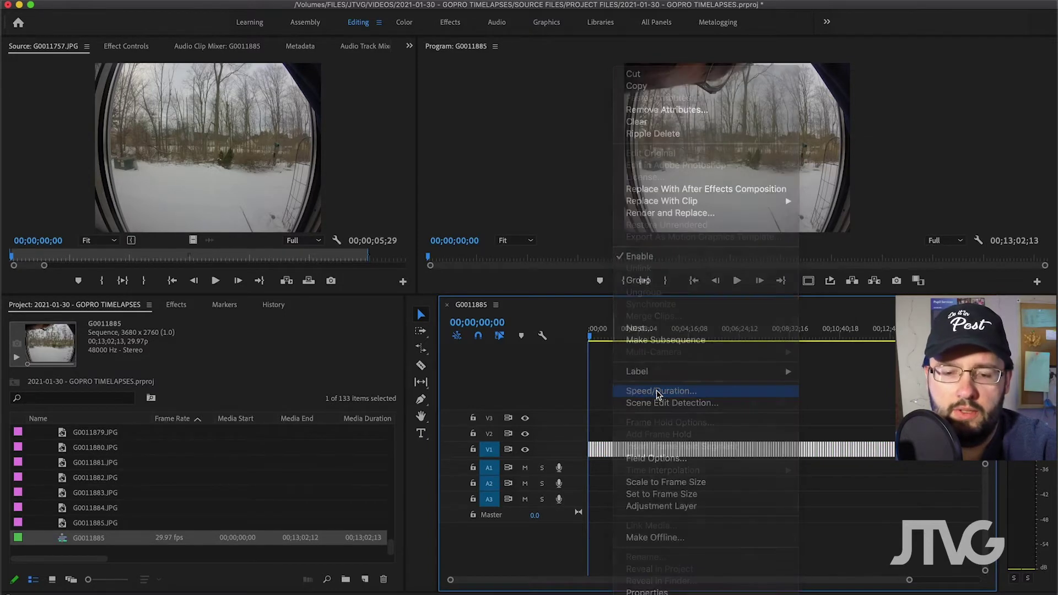
click(531, 280)
text(501)
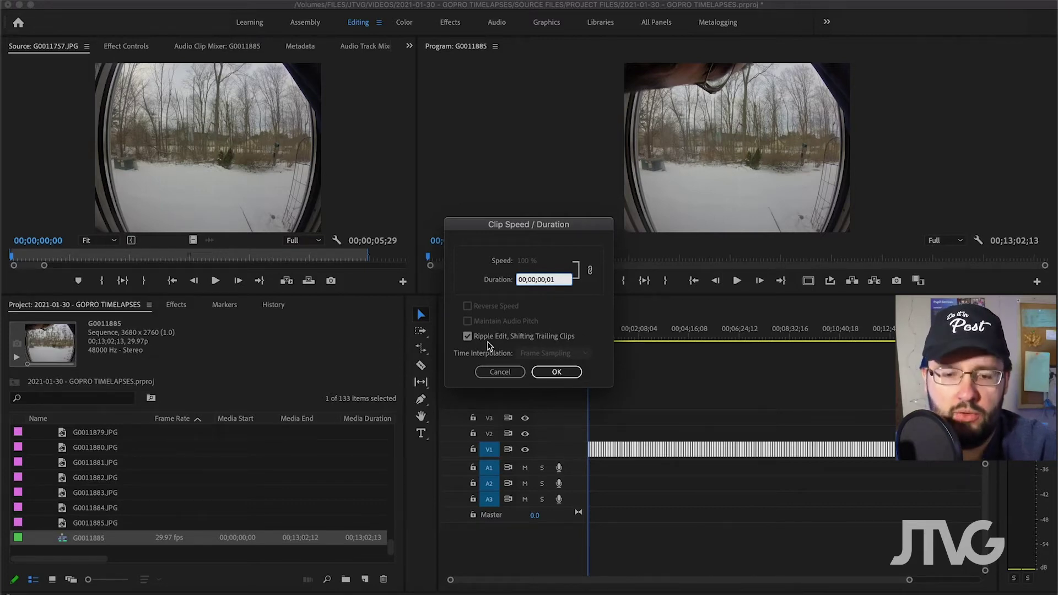
click(555, 374)
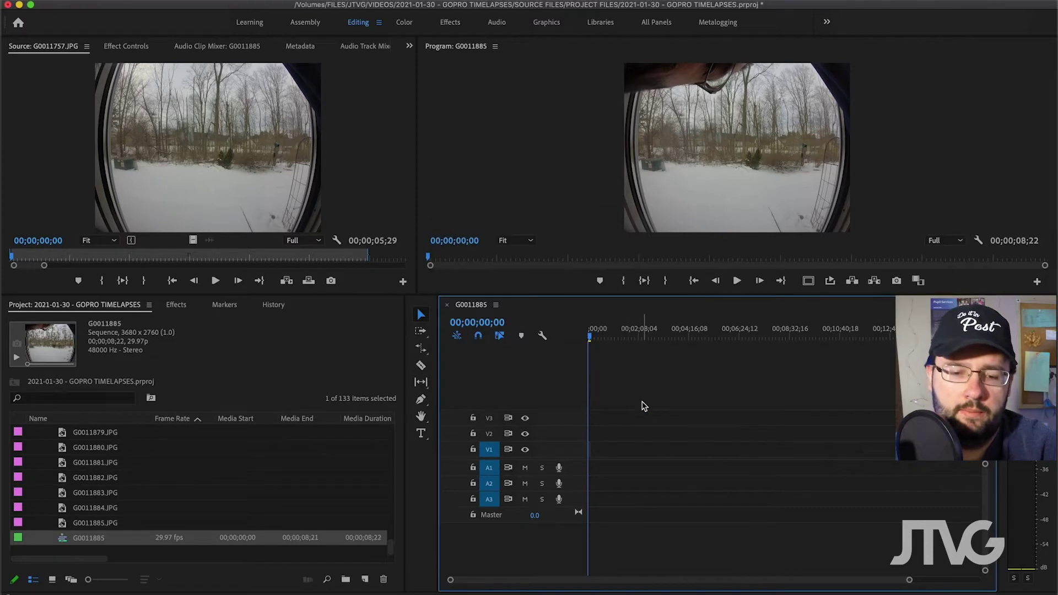
key(backslash)
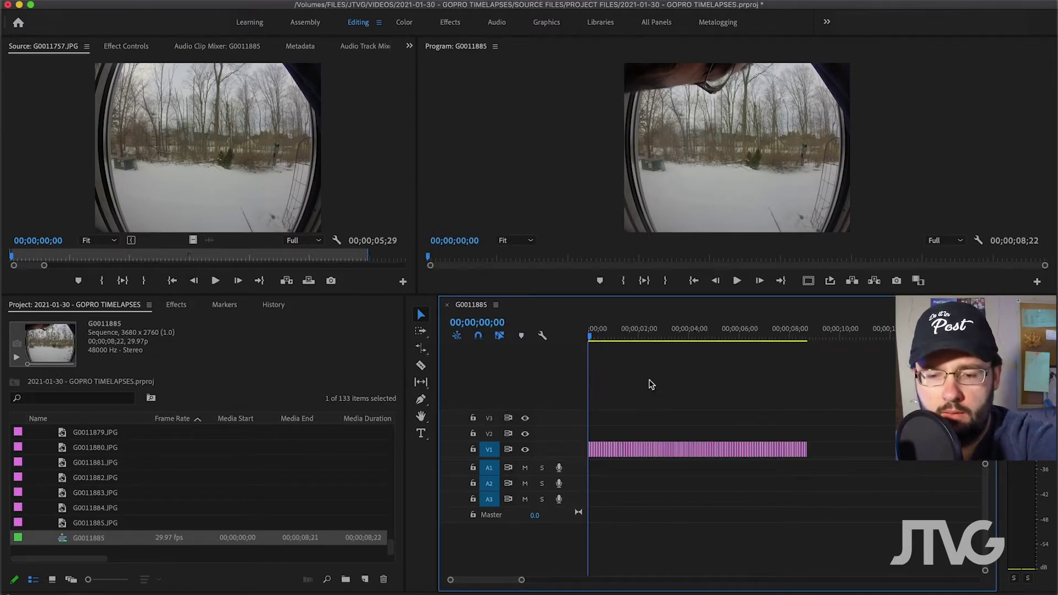
key(Right)
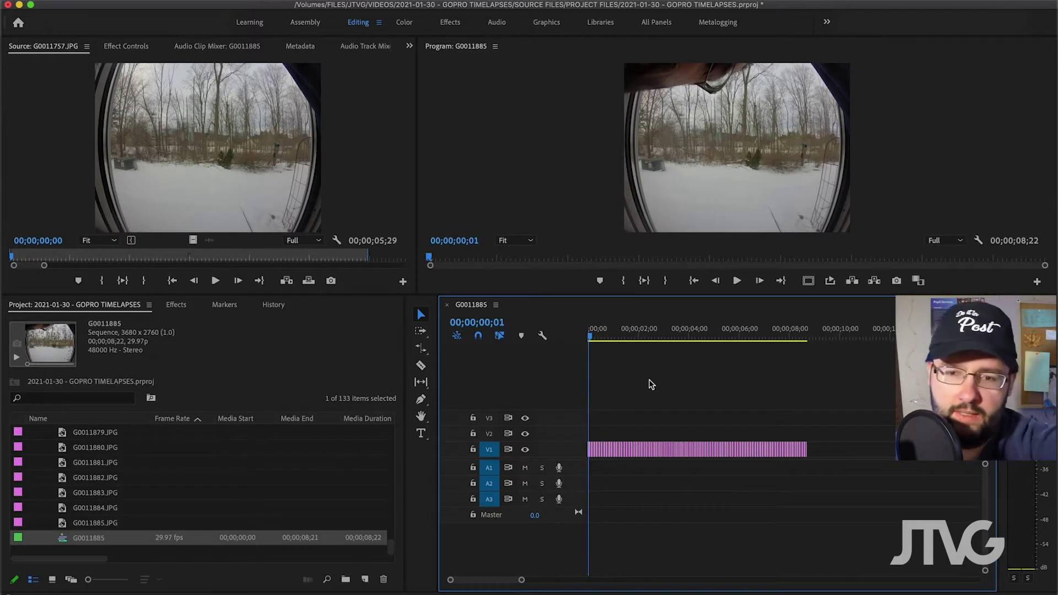
key(Right)
key(Right)
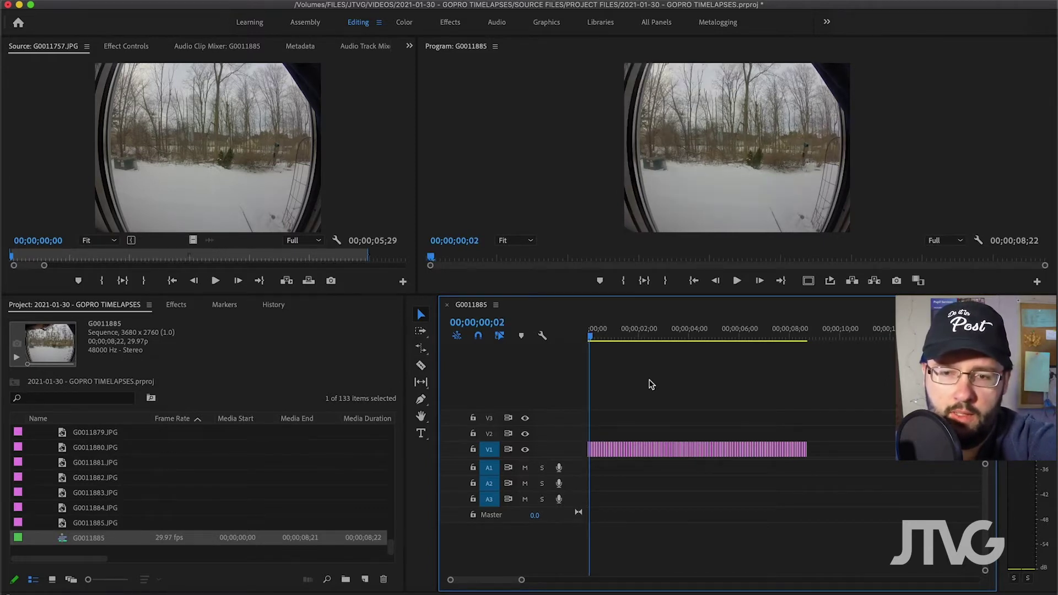
key(Right)
key(Right)
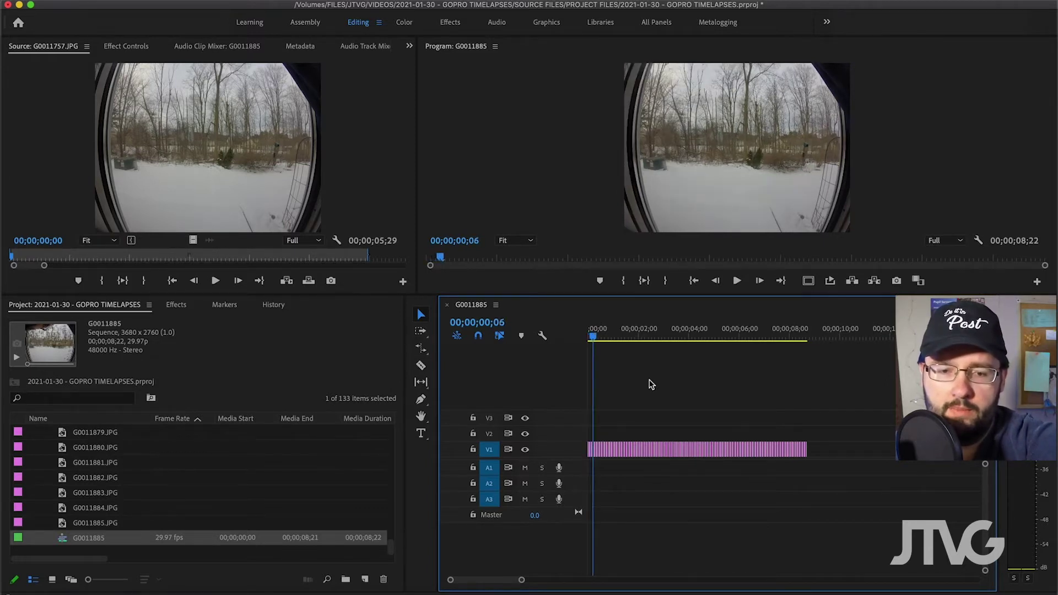
drag(620, 329, 588, 371)
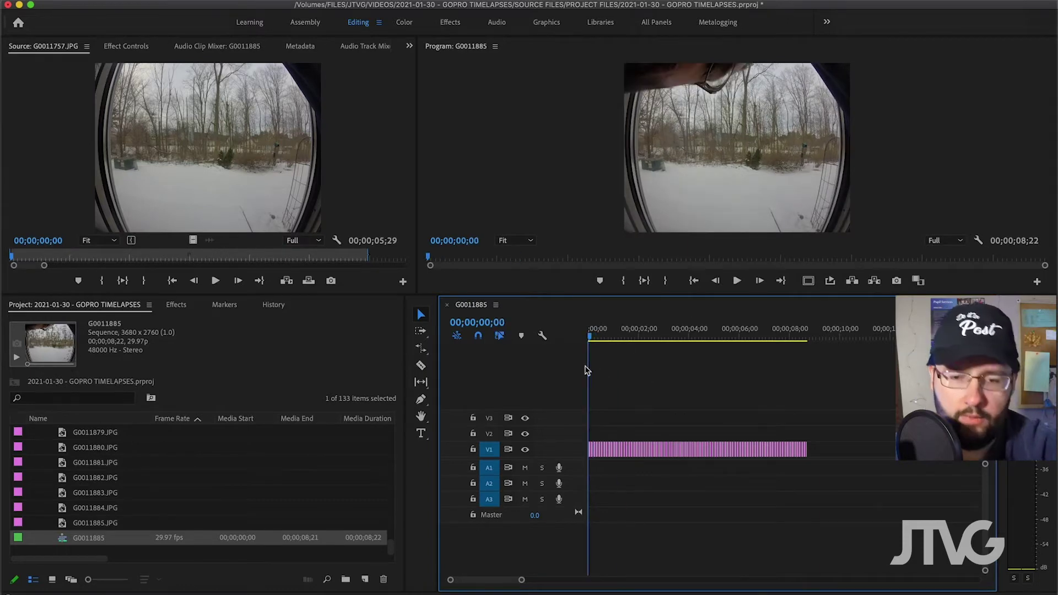
key(space)
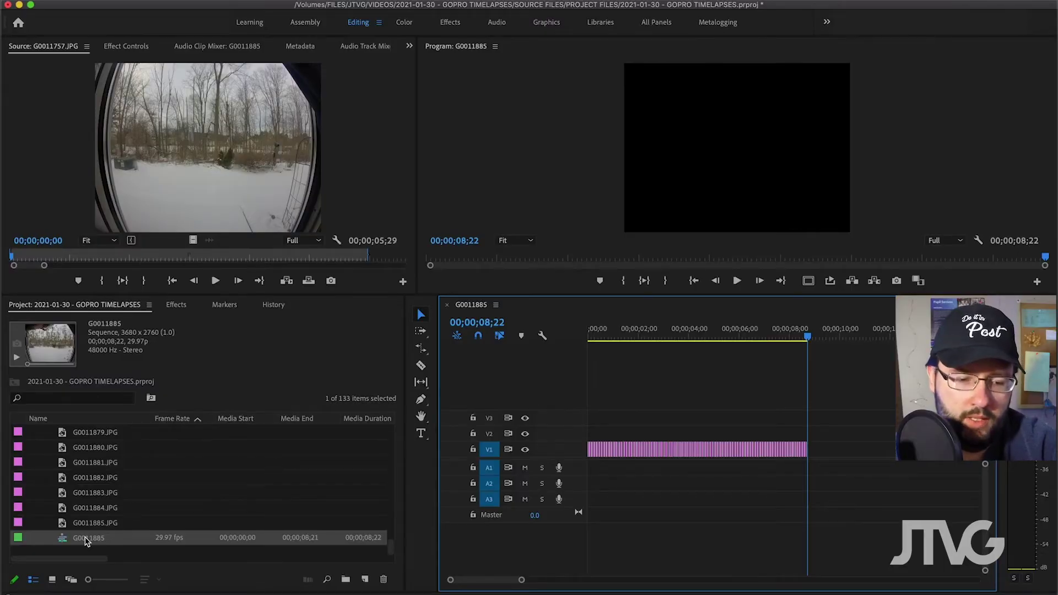
Rename the G0011885 sequence to GOPRO TIMELAPSE.
click(87, 538)
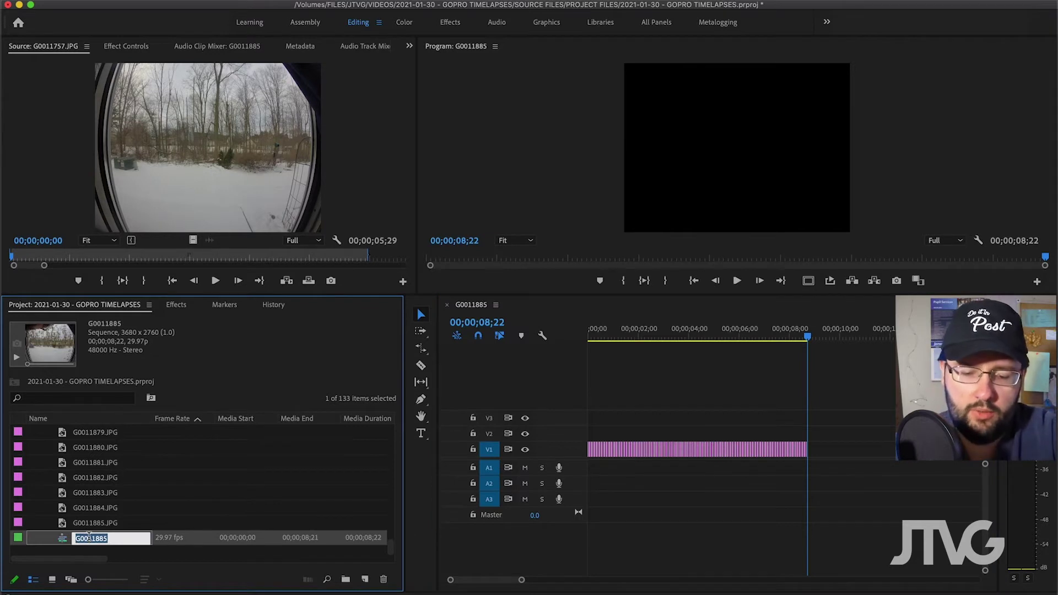
text(GOPRO TIMELAPSE)
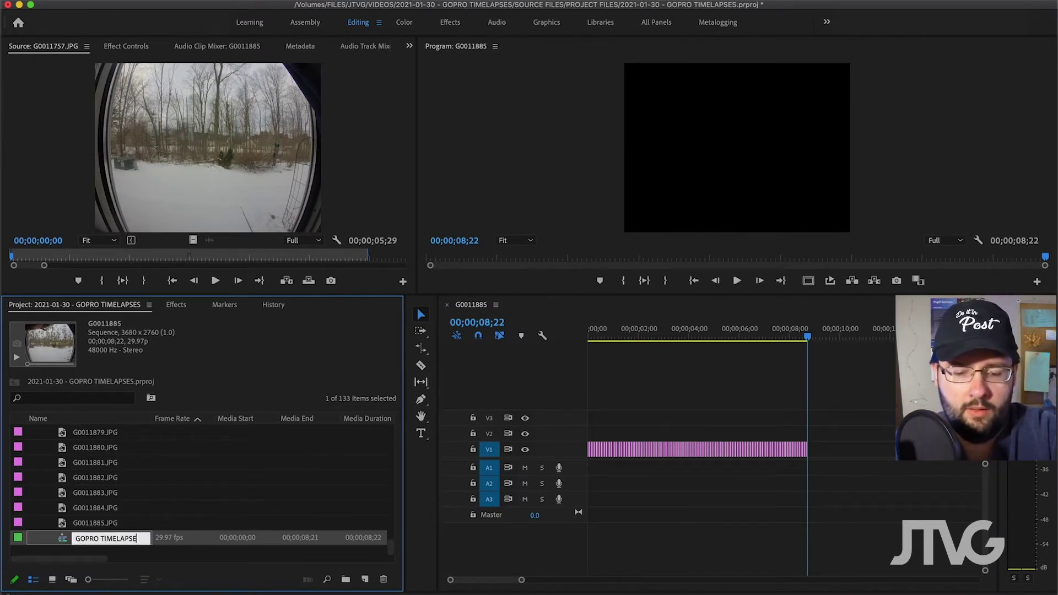
key(Return)
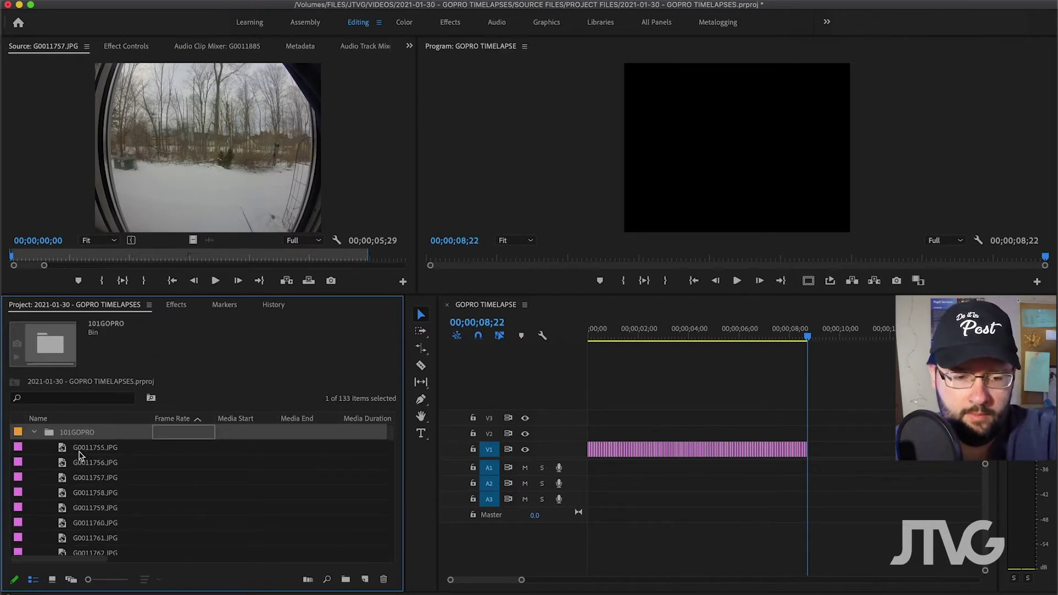
Collapse the 101GOPRO bin and create a new DSLR 1080p30 sequence, Sequence 02.
click(62, 542)
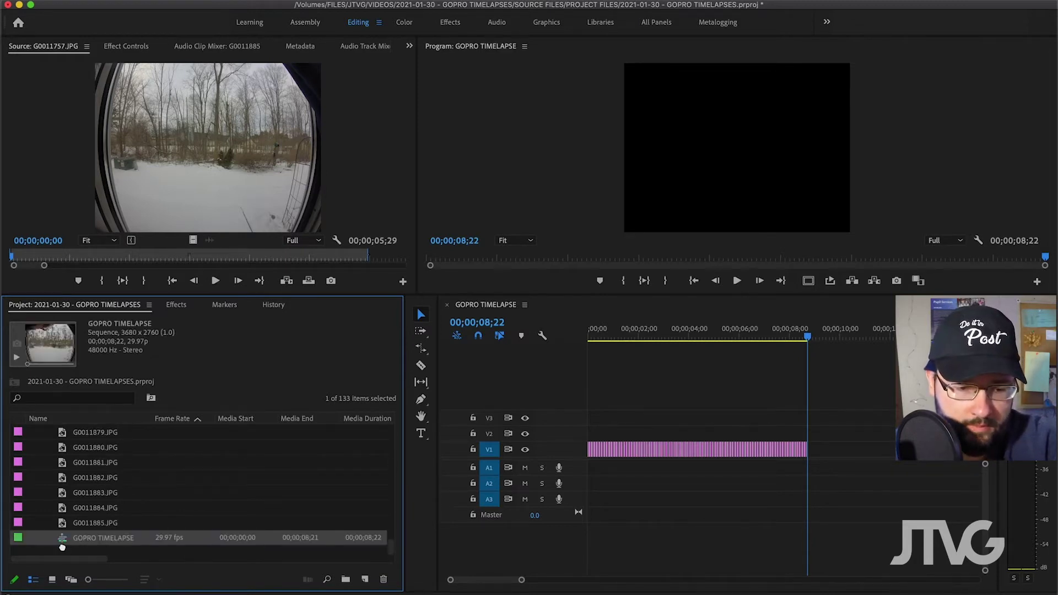
scroll(58, 485, up, 15)
click(35, 433)
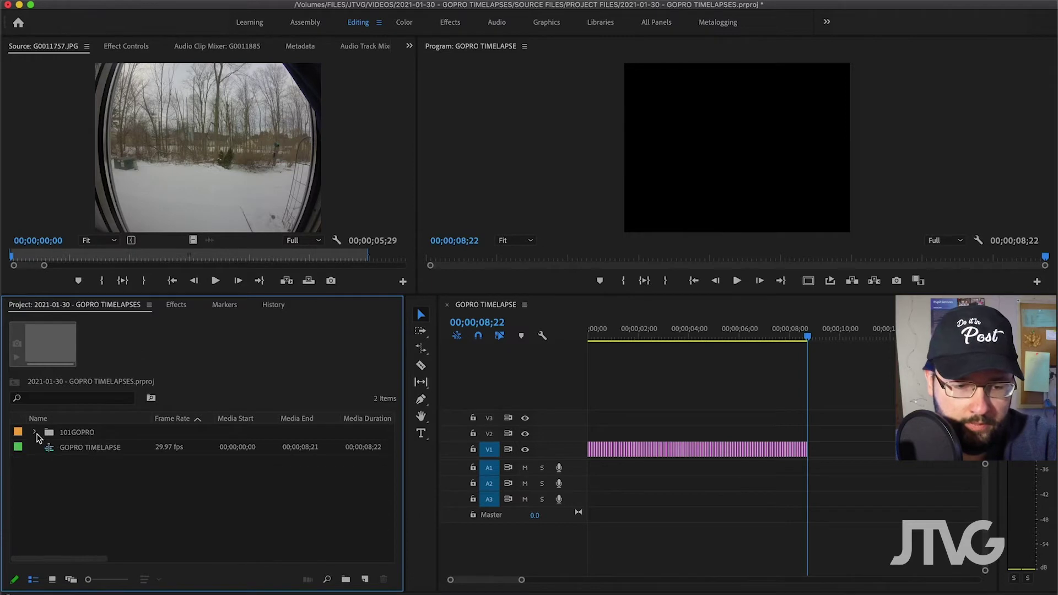
click(365, 579)
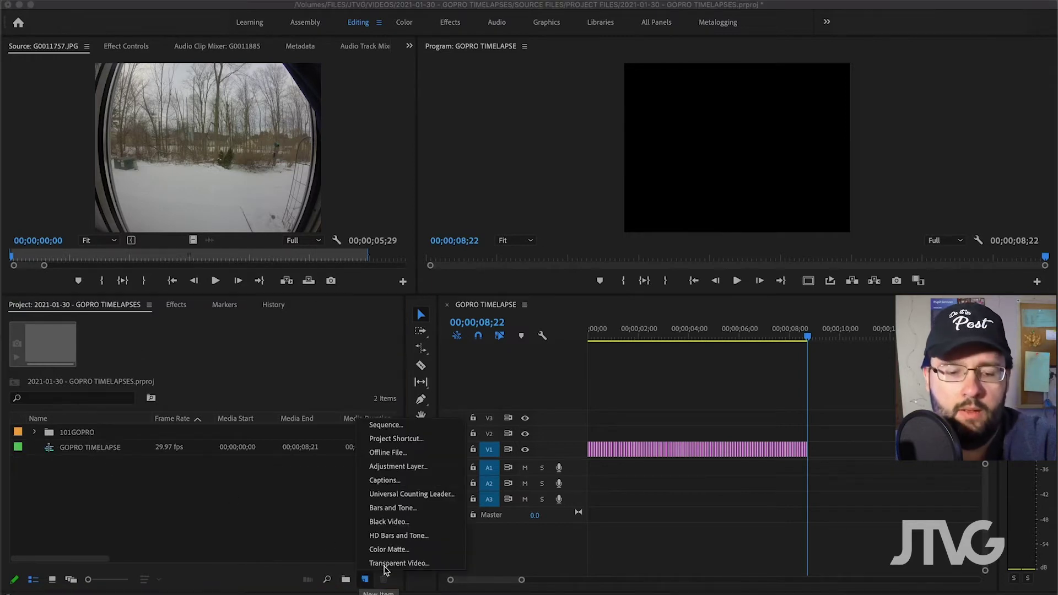
click(386, 425)
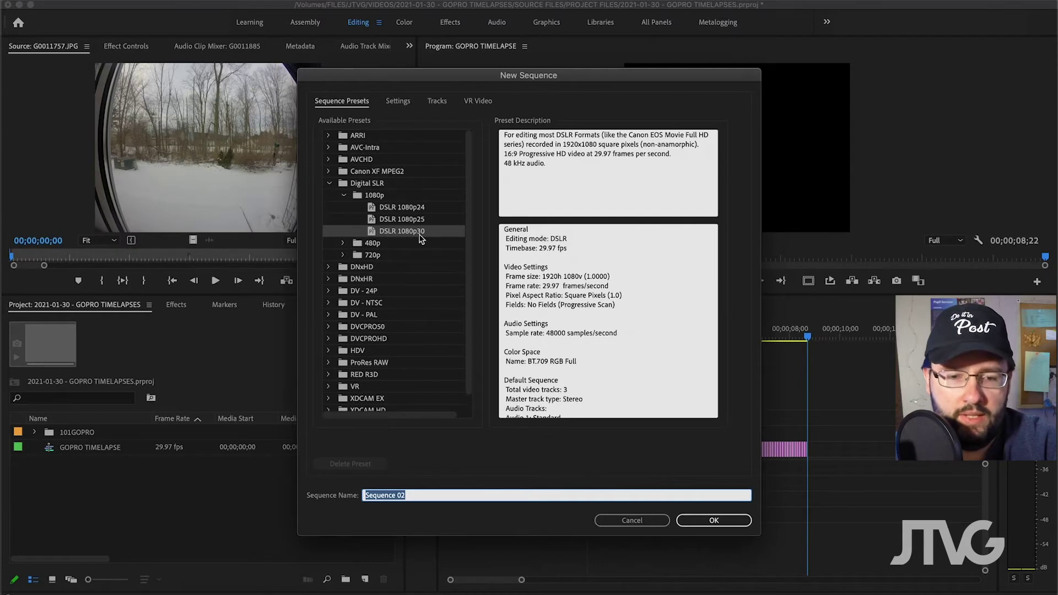
click(715, 526)
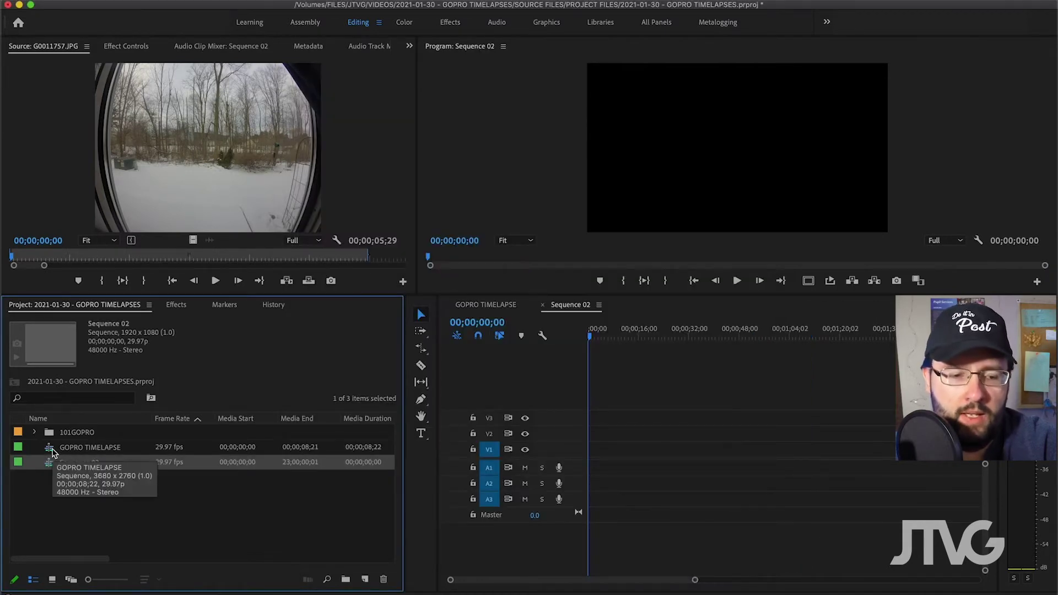
Place GOPRO TIMELAPSE on V1 of Sequence 02, keeping its 1080p settings, and select it.
click(85, 451)
drag(49, 451, 583, 452)
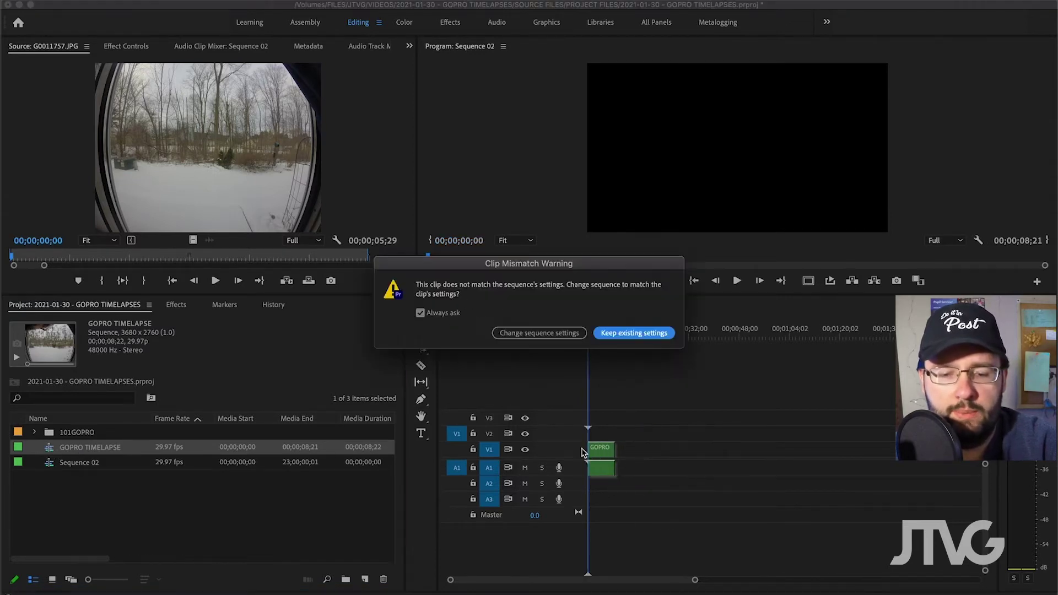
click(632, 335)
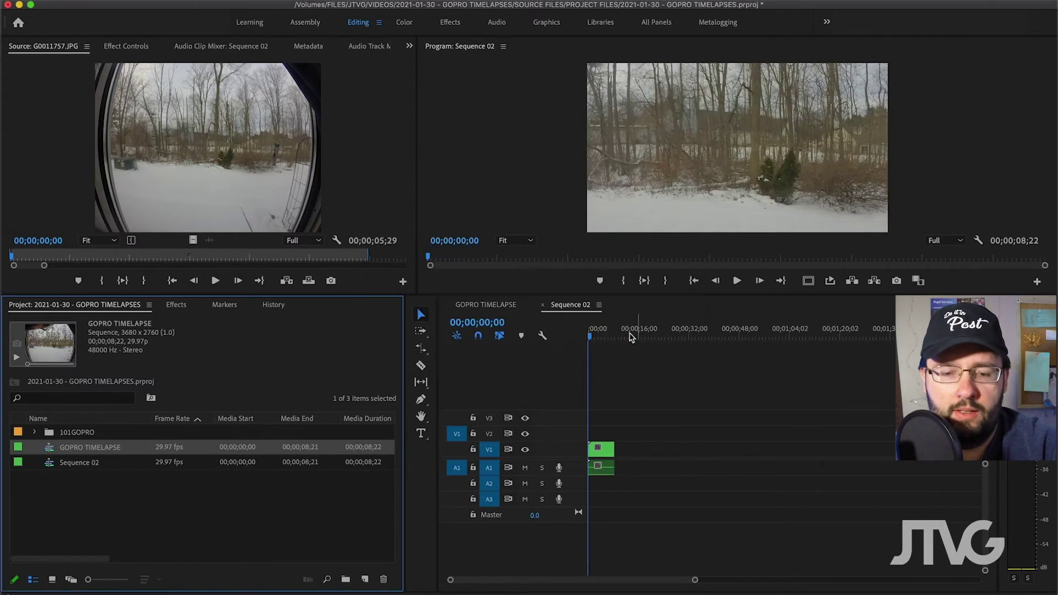
click(604, 449)
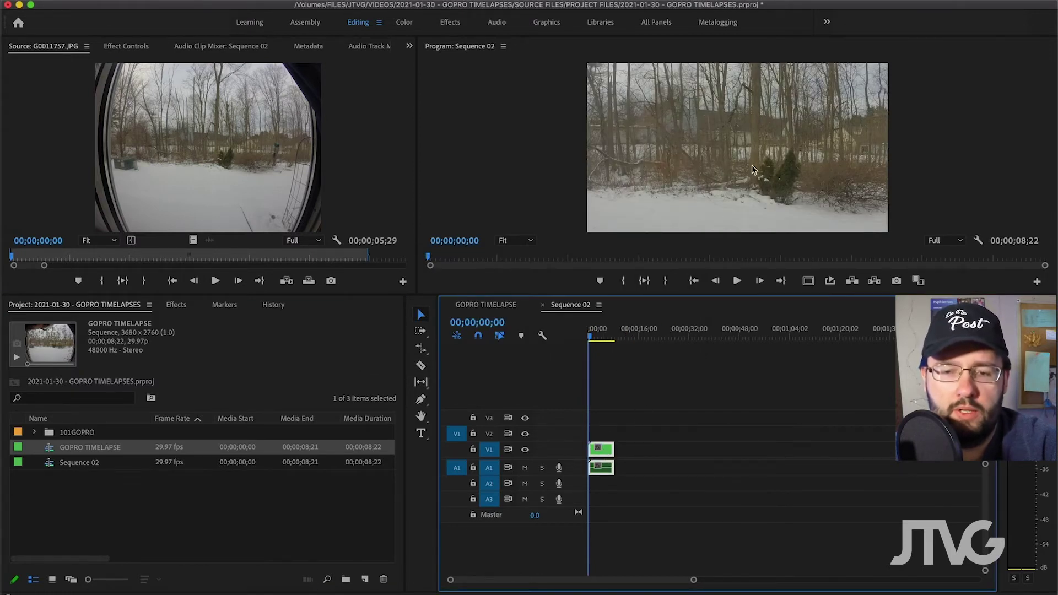
click(125, 47)
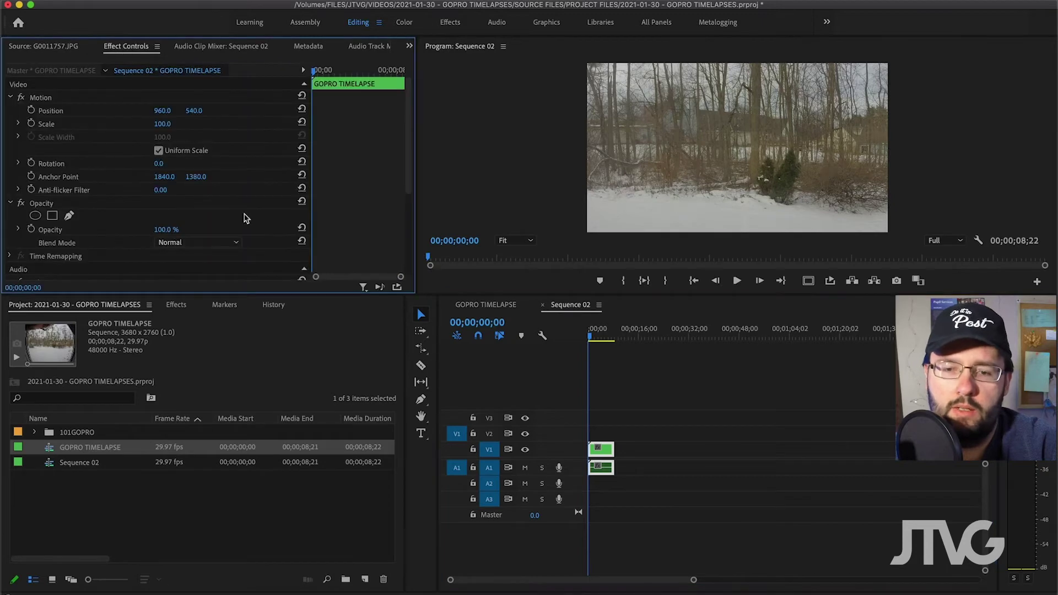
Set the nested clip's Motion Scale to 68, then deselect it.
drag(162, 124, 199, 111)
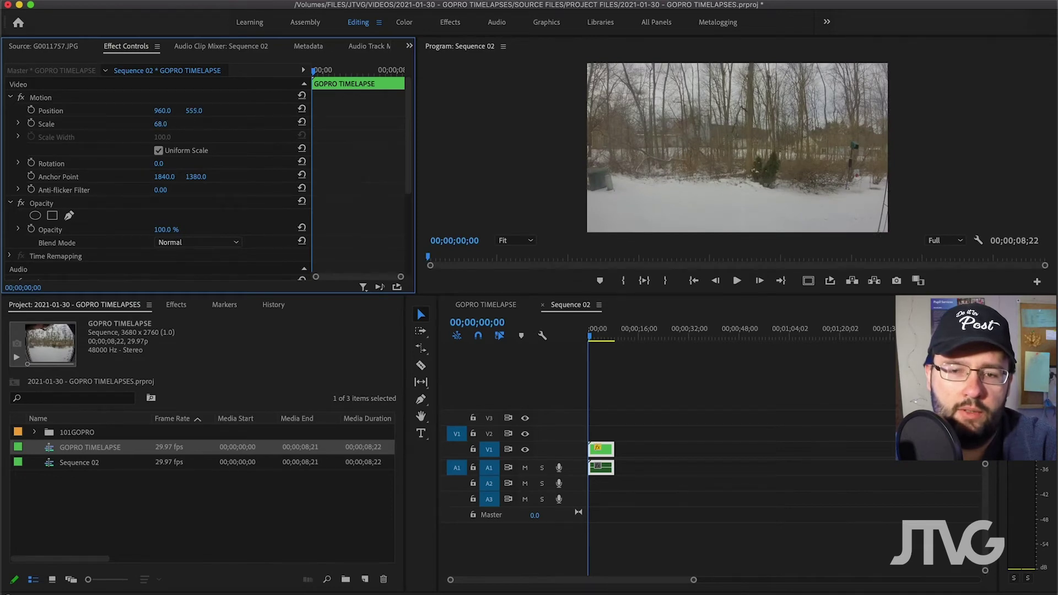
click(694, 400)
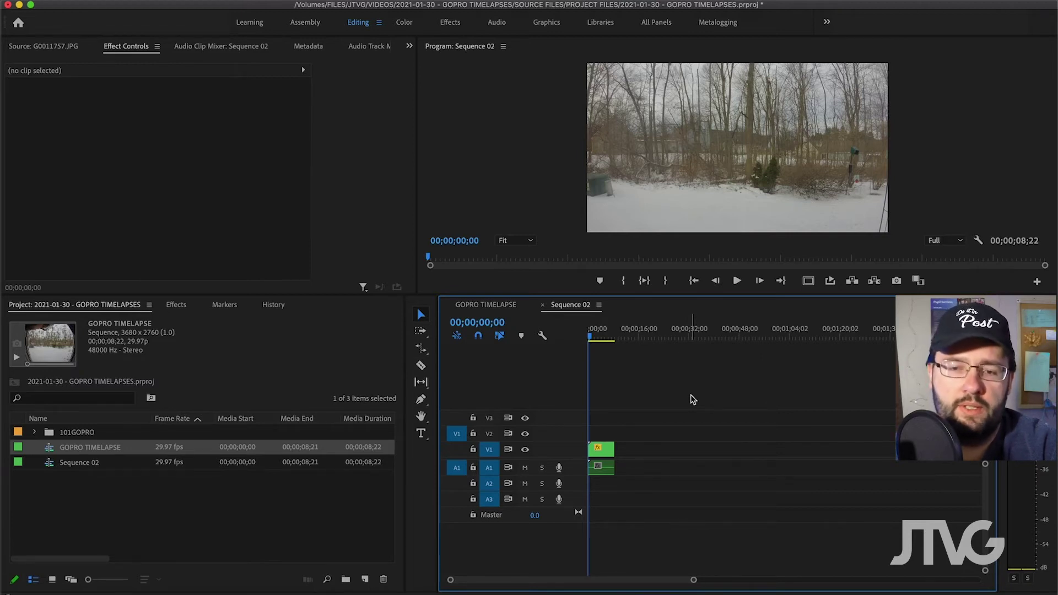
Play Sequence 02, scrub to a later darker frame, and zoom the timeline in.
key(space)
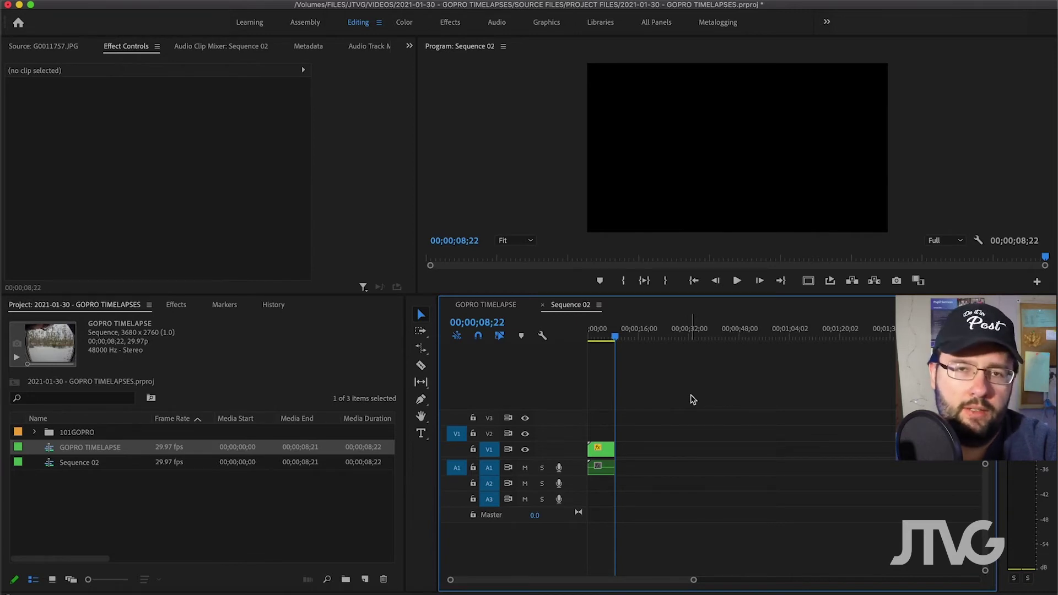
drag(604, 335, 609, 335)
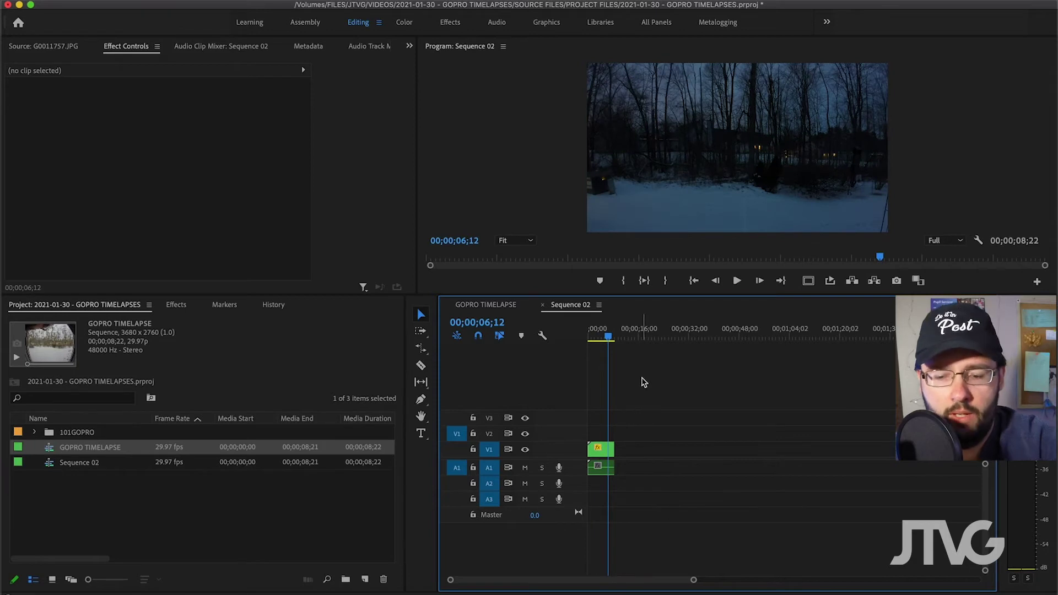
key(=)
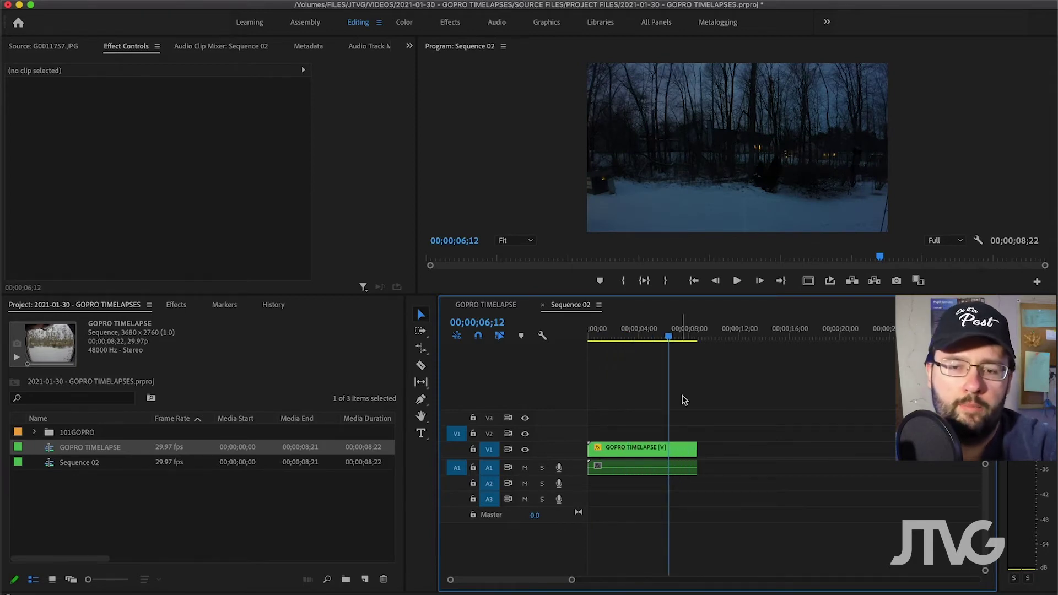
Trim about three seconds off the clip's start and move it to the sequence start.
click(660, 450)
mouse_move(641, 334)
mouse_down()
mouse_move(612, 334)
mouse_move(628, 334)
mouse_up()
drag(594, 448, 627, 447)
key(space)
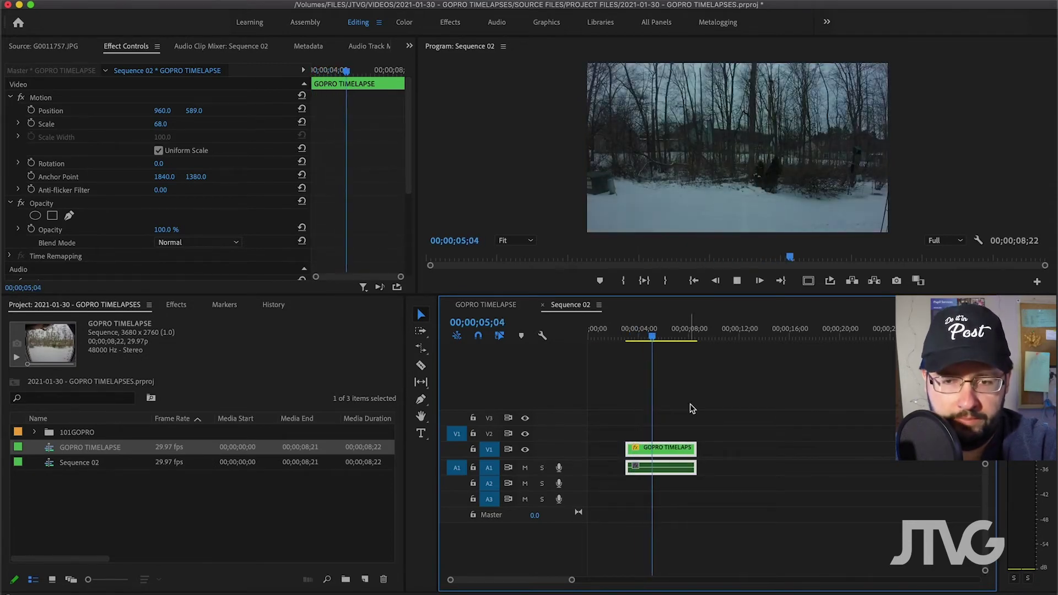
key(space)
drag(651, 459, 613, 459)
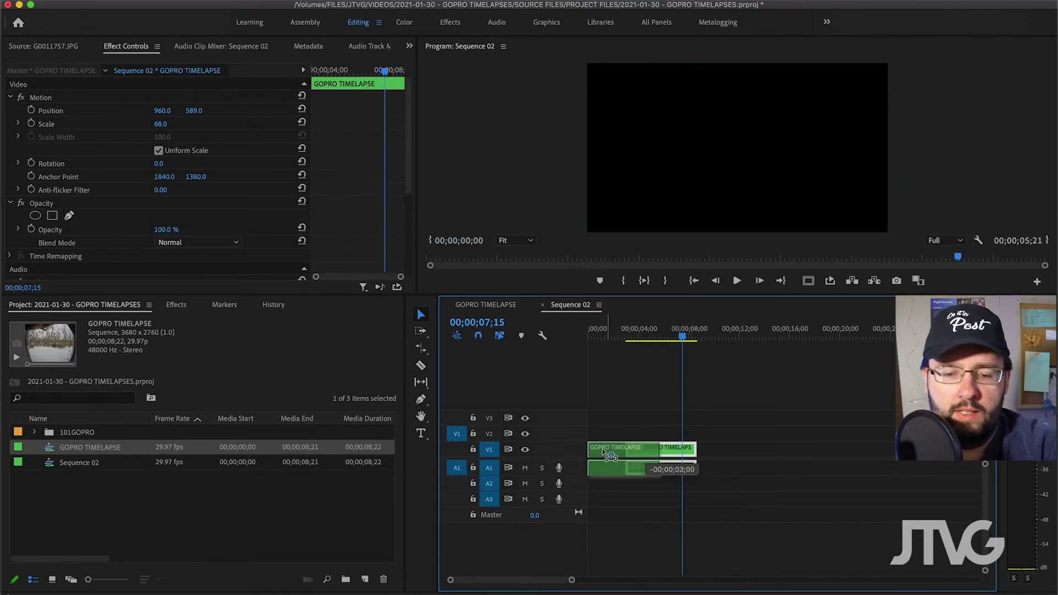
Rate-stretch the clip longer to slow it, extending Sequence 02 to 00;00;22;14.
click(640, 331)
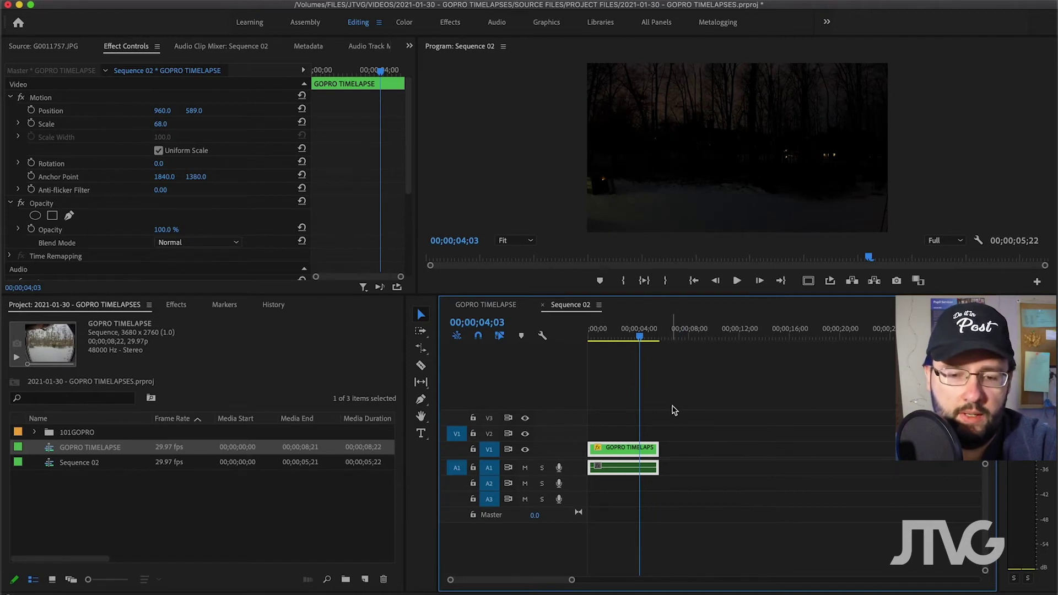
key(b)
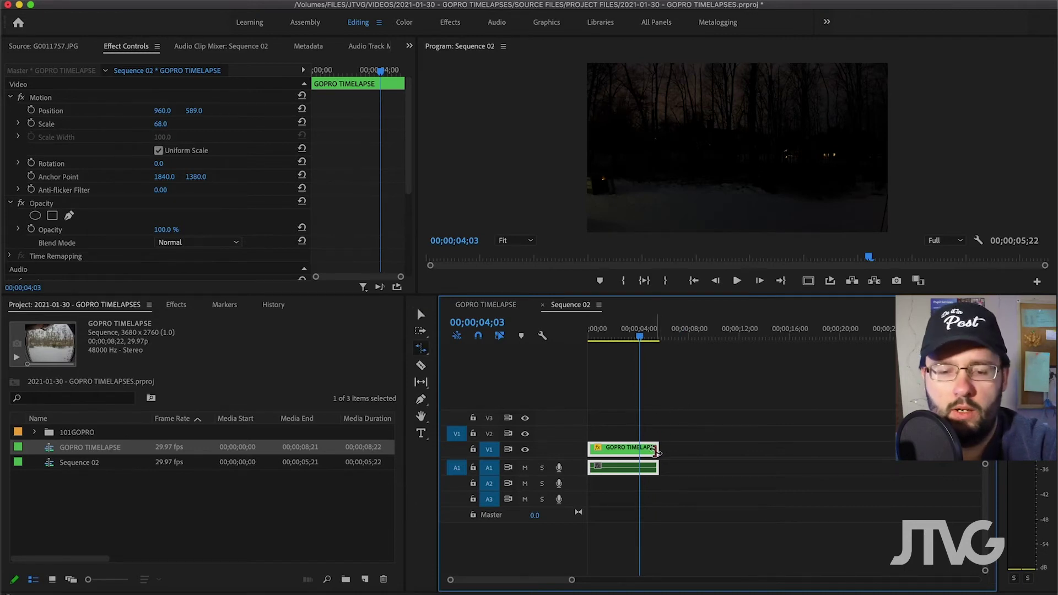
drag(656, 448, 869, 448)
key(Home)
Review the slowed clip, then rate-stretch it shorter to a 00;00;02;18 length.
key(space)
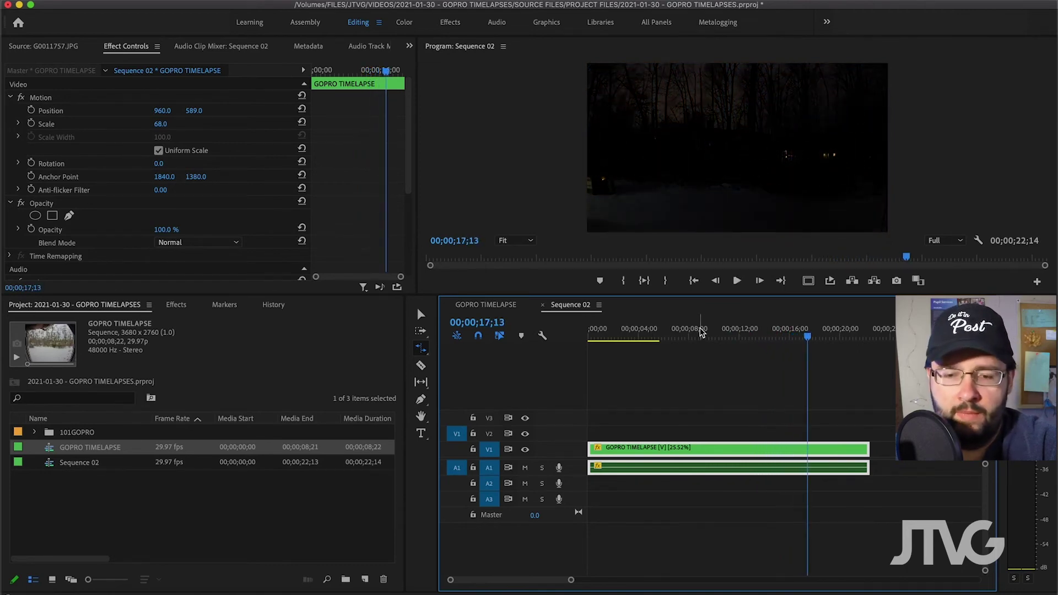
key(space)
key(Home)
drag(867, 448, 619, 448)
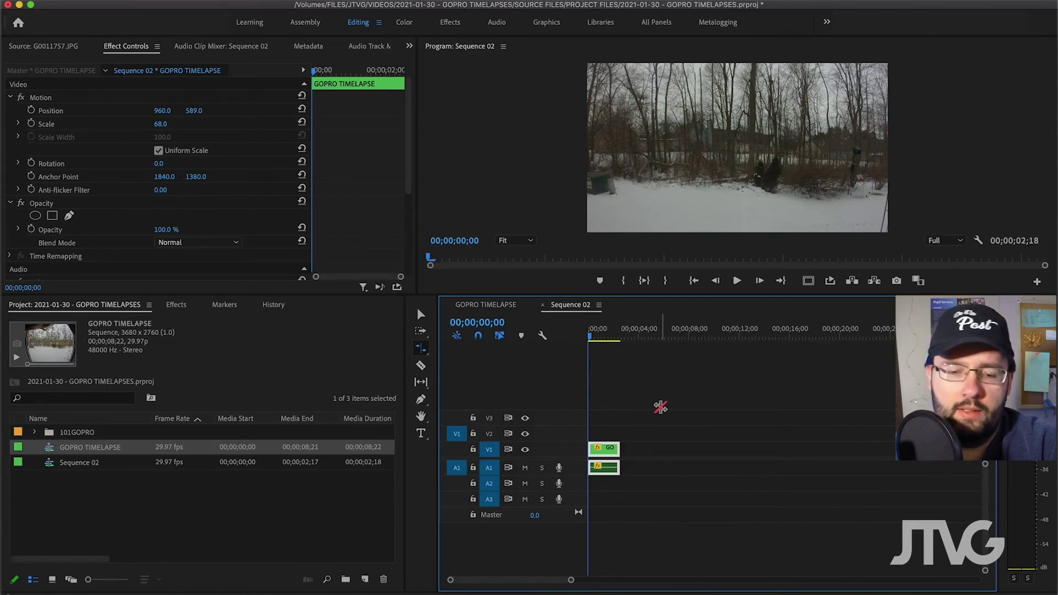
Play the shortened clip, then switch to GOPRO TIMELAPSE with the playhead at 00;00;02;18.
key(space)
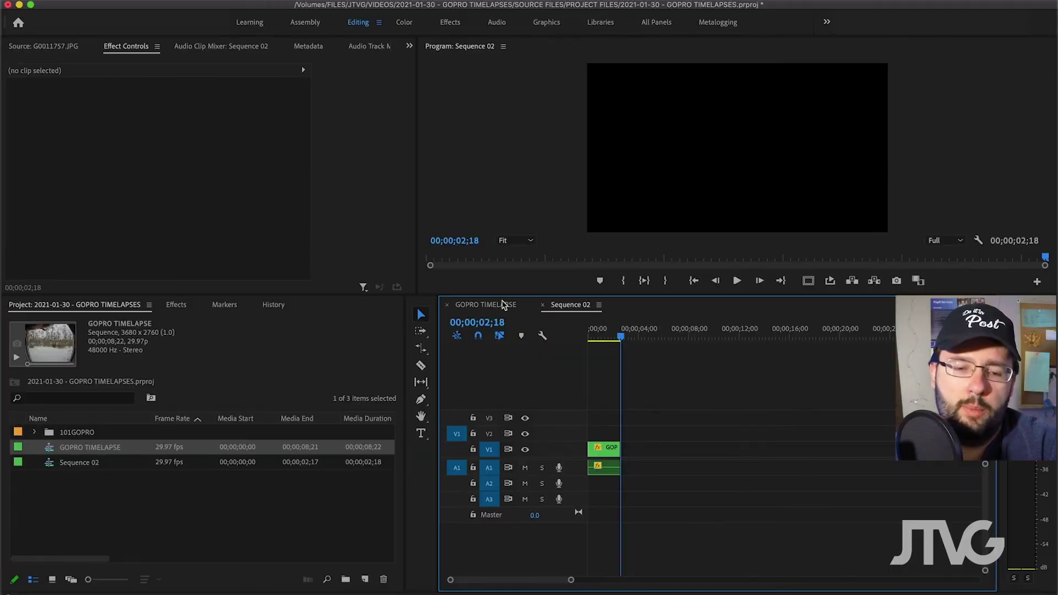
click(490, 306)
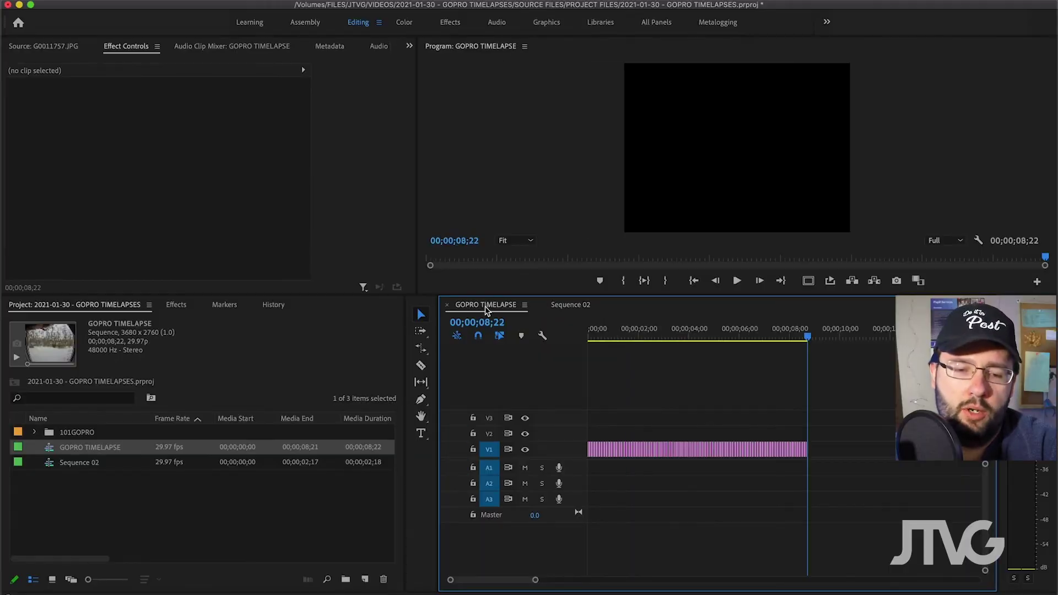
click(656, 334)
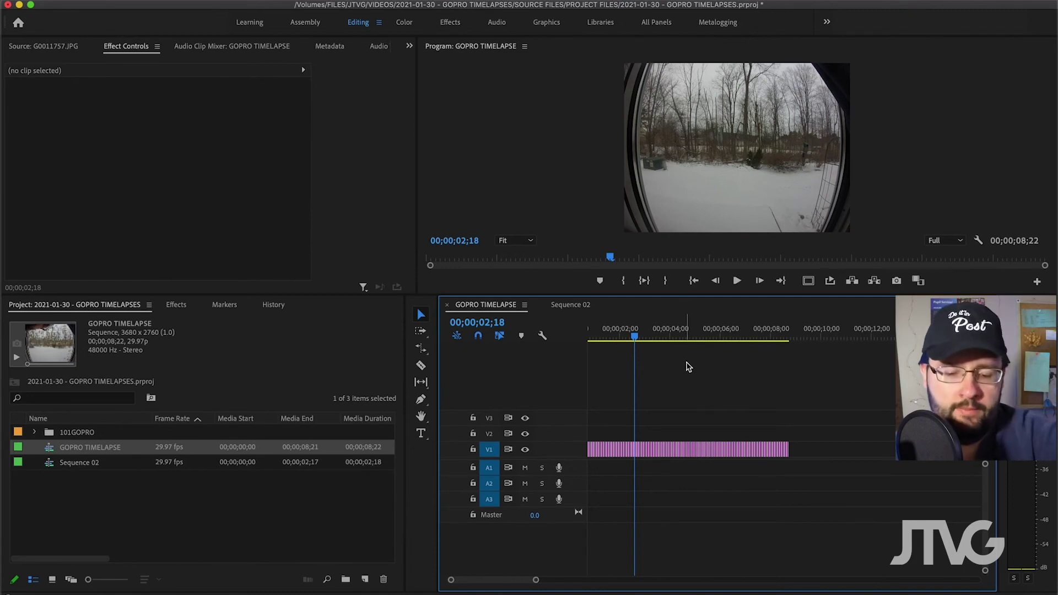
Cancel GOPRO TIMELAPSE export, switch to Sequence 02, and move the playhead to 00;00;00;28.
key(super+m)
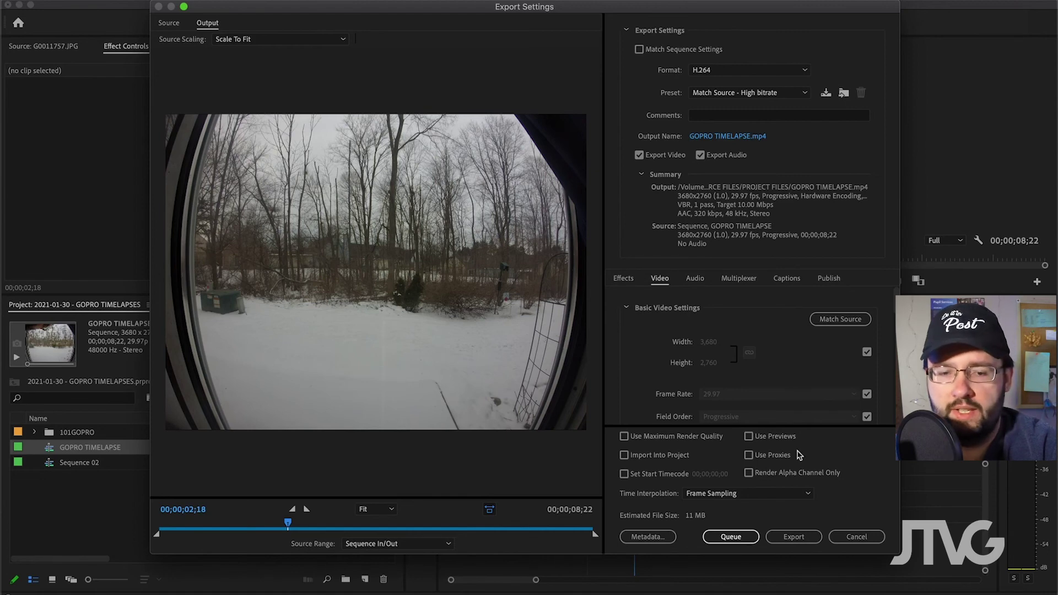
click(855, 538)
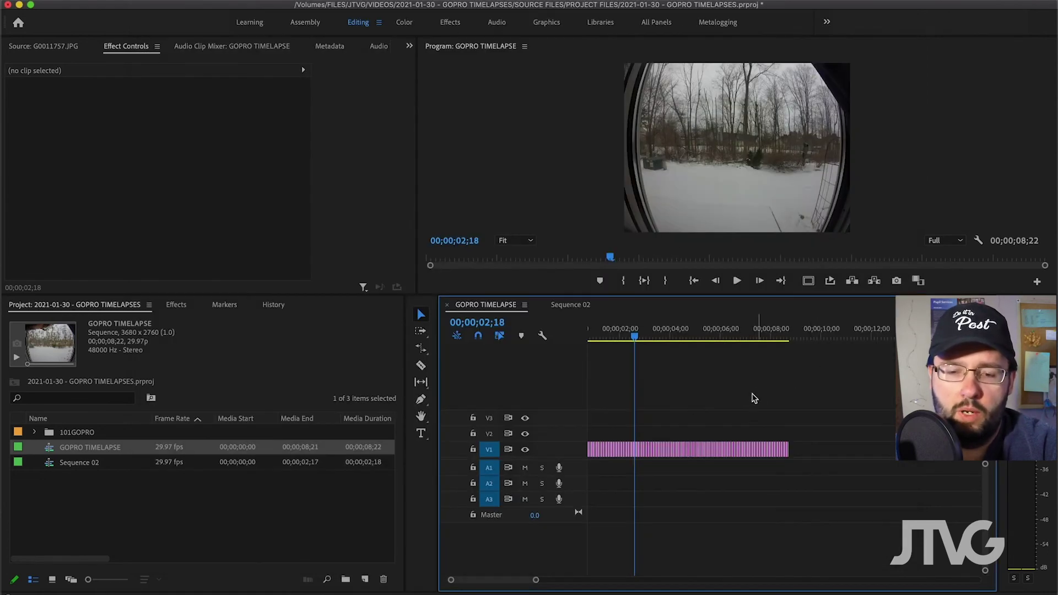
click(571, 305)
mouse_move(621, 337)
mouse_down()
mouse_move(590, 335)
mouse_move(604, 334)
mouse_up()
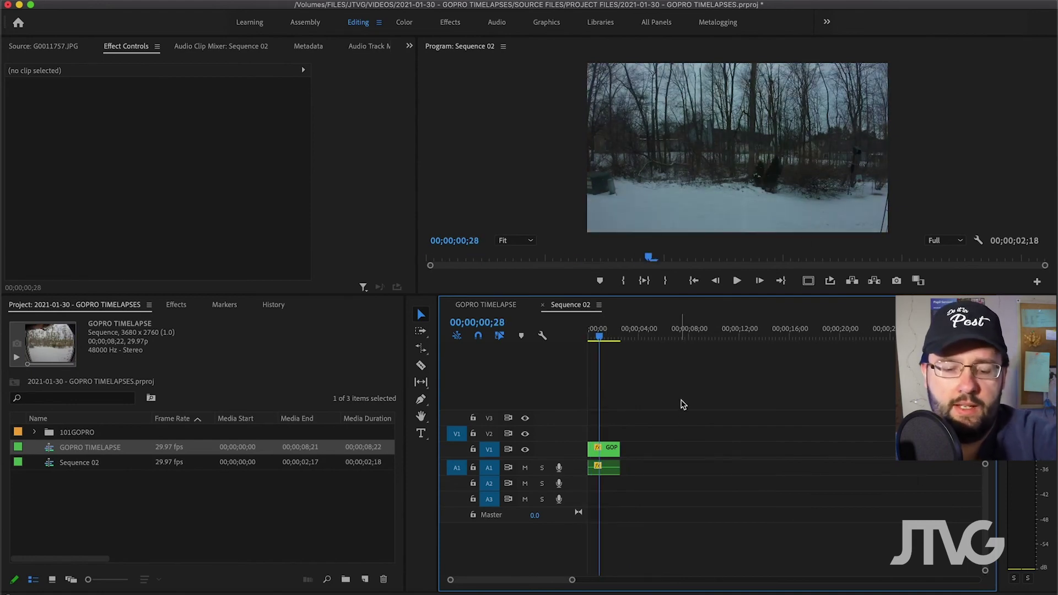
key(super+m)
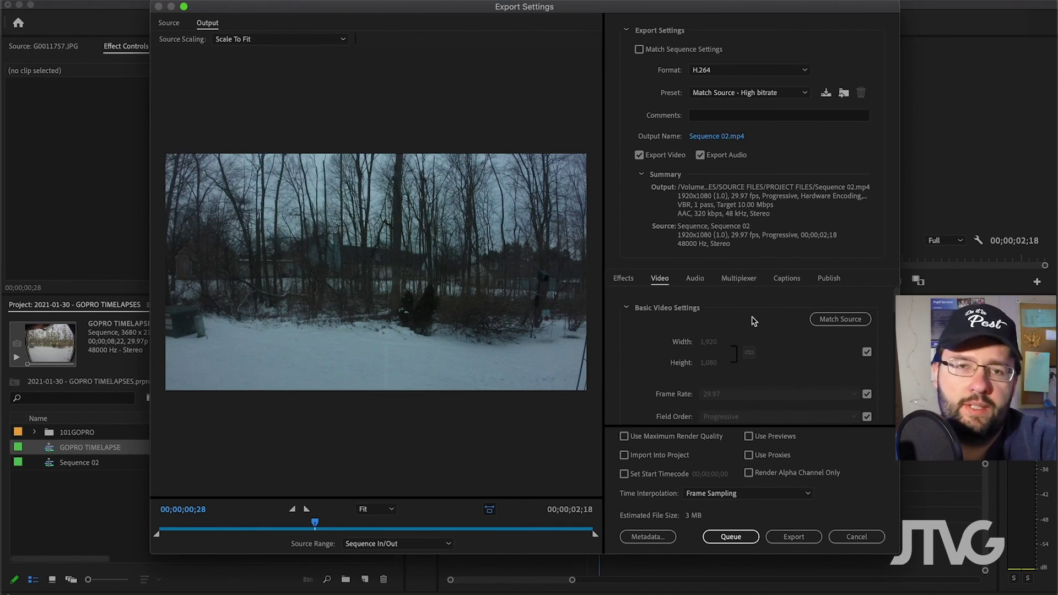
click(865, 537)
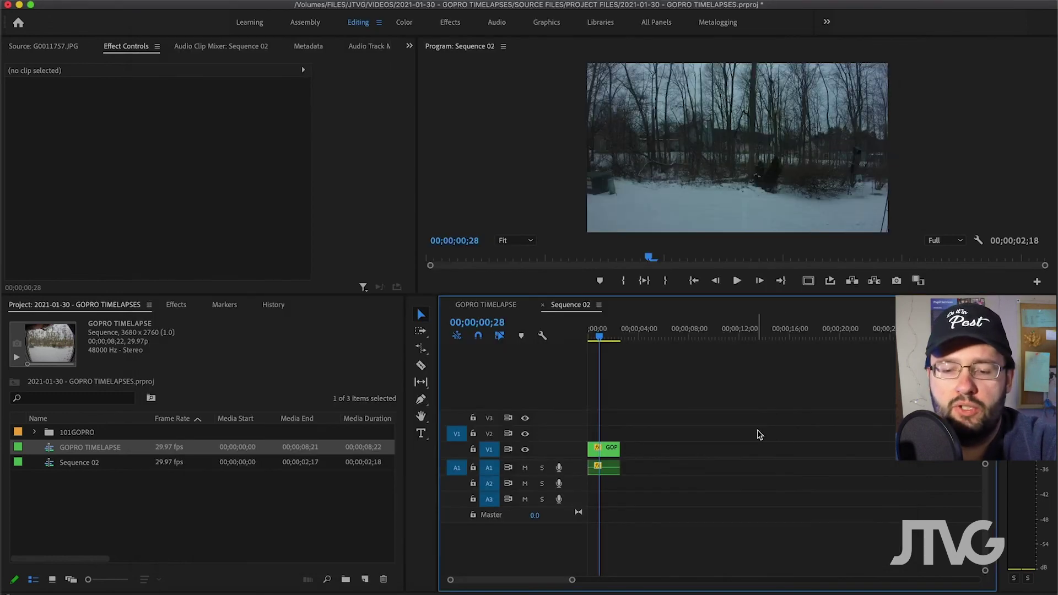
drag(600, 329, 576, 333)
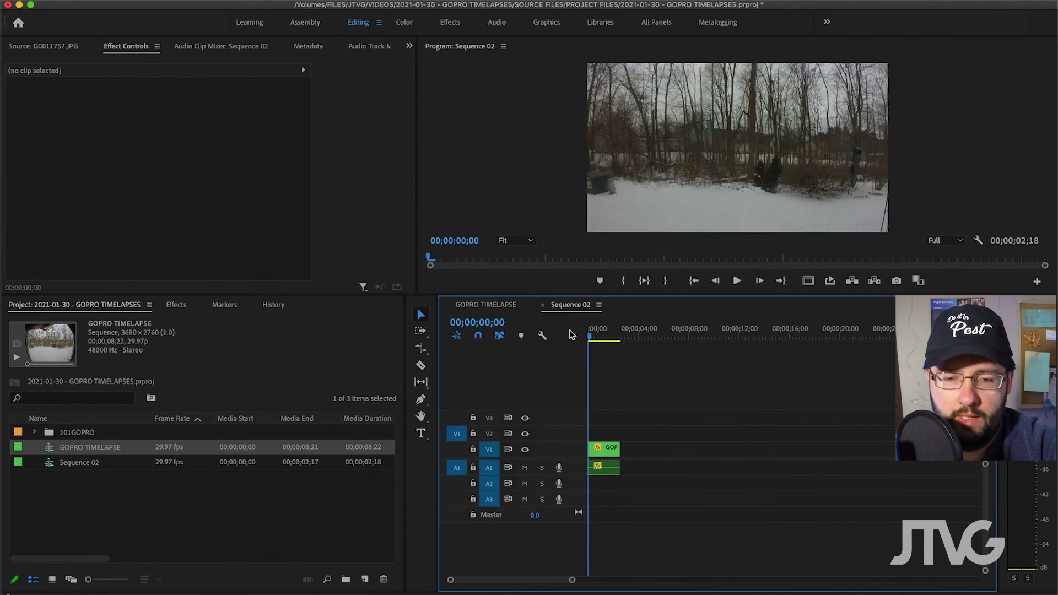